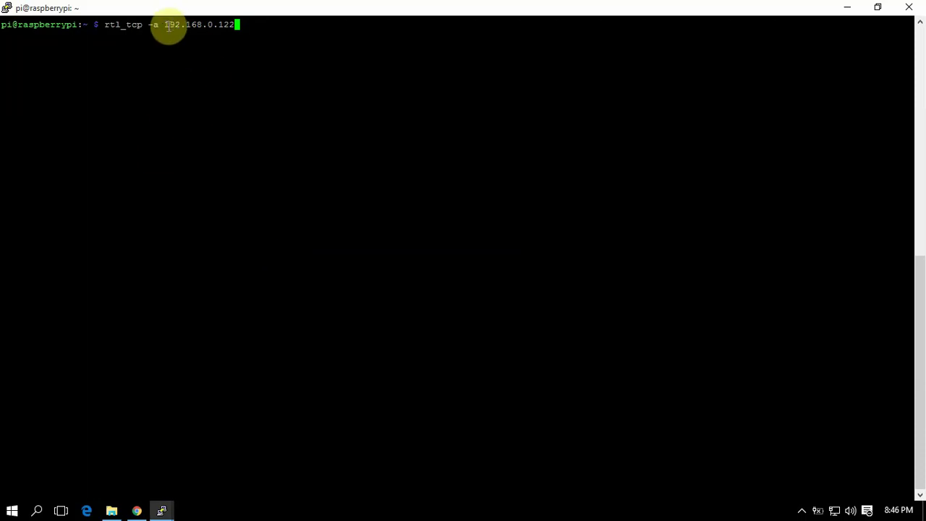
Run 'rtl_tcp -a 192.168.0.122' in the PuTTY session on the Pi
{"action": "left_click_drag", "start_coordinate": [165, 24], "coordinate": [248, 27]}
{"action": "left_click", "coordinate": [241, 102]}
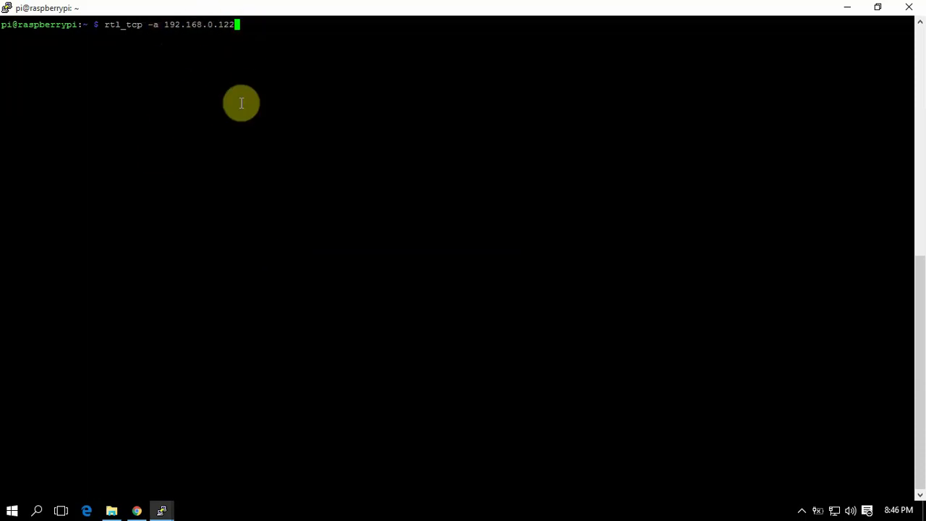
{"action": "key", "text": "Return"}
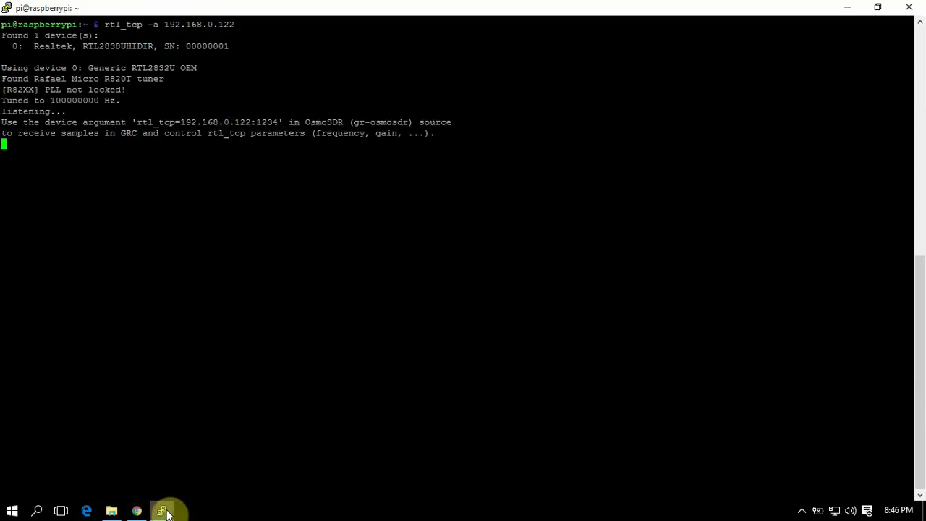
Launch SDR# and stream from the RTL-SDR (TCP) source at 192.168.0.122 port 1234
{"action": "left_click", "coordinate": [119, 511]}
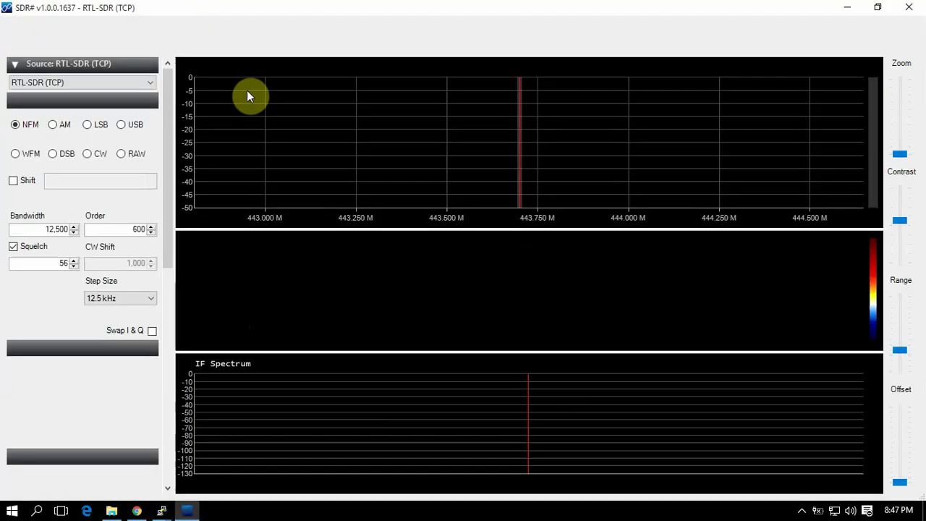
{"action": "left_click", "coordinate": [67, 84]}
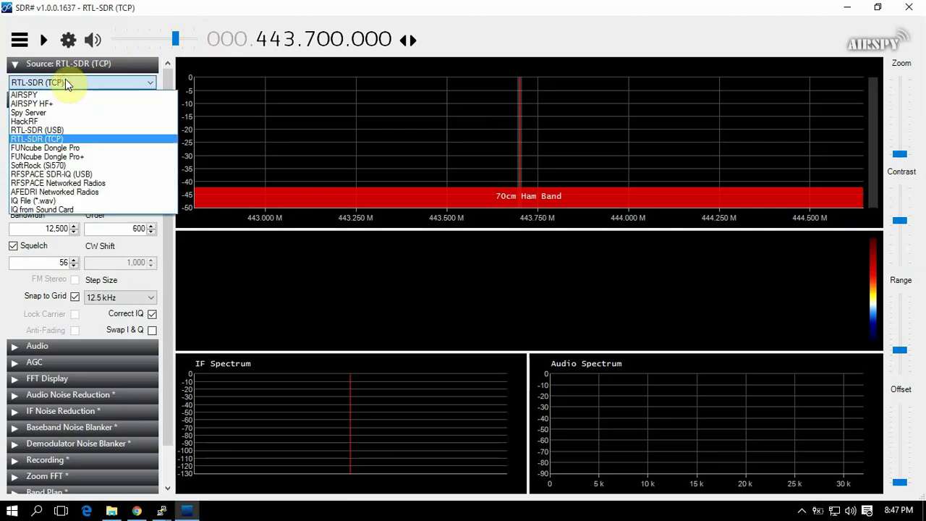
{"action": "left_click", "coordinate": [40, 139]}
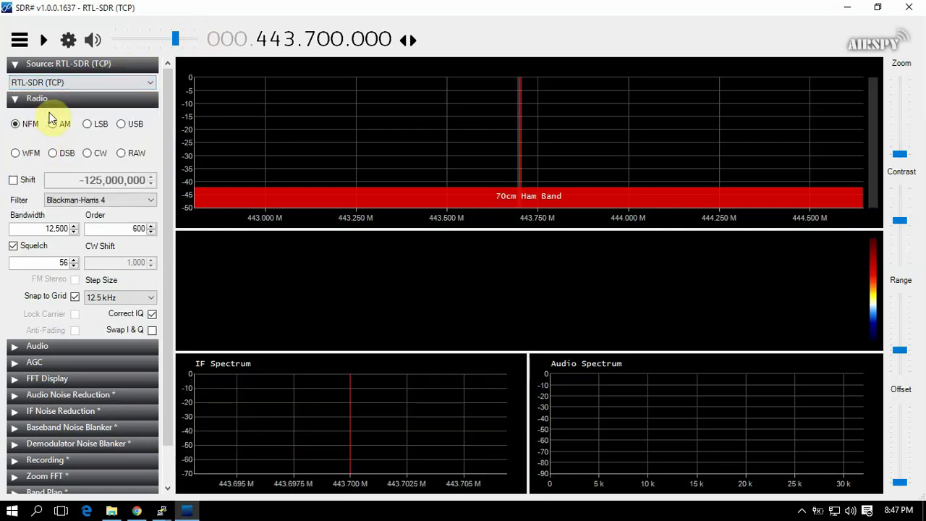
{"action": "left_click", "coordinate": [68, 41]}
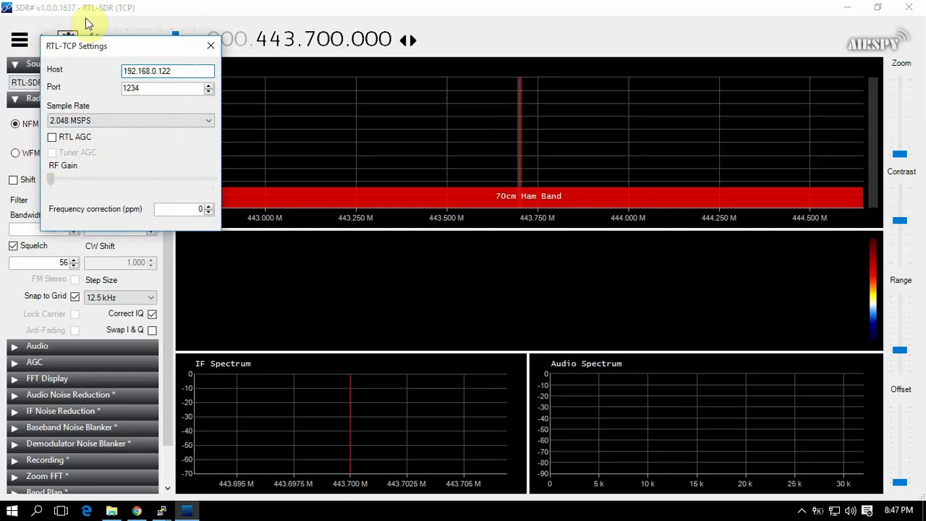
{"action": "left_click", "coordinate": [231, 40]}
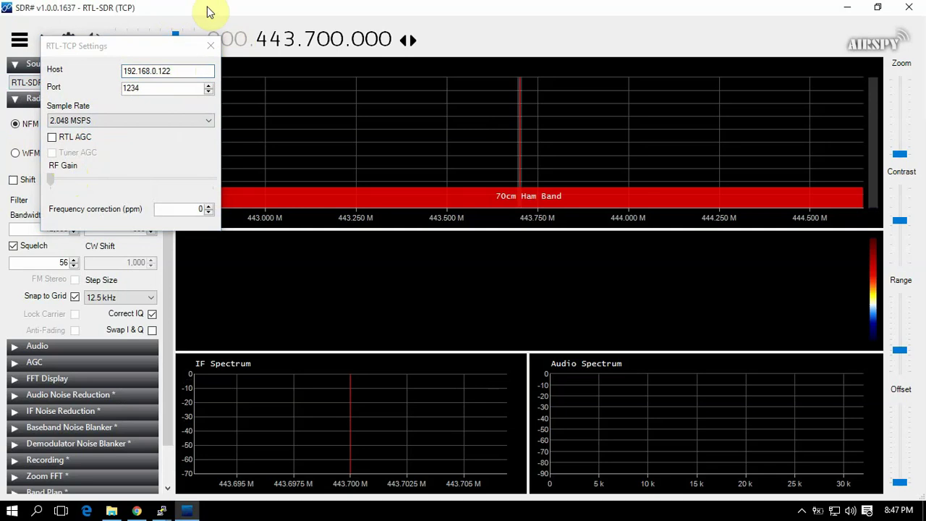
{"action": "left_click", "coordinate": [208, 46]}
{"action": "left_click", "coordinate": [46, 40]}
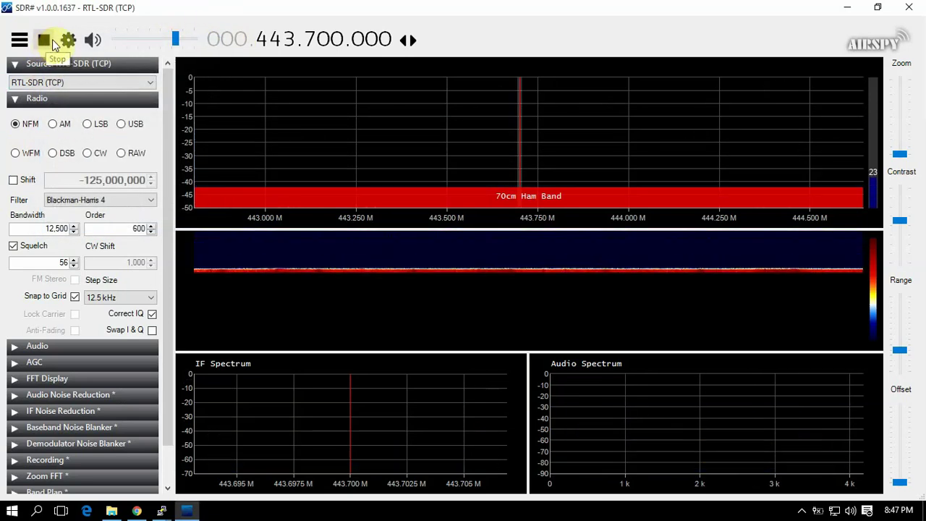
Raise the RF gain slider above minimum in the RTL-TCP settings
{"action": "left_click", "coordinate": [68, 39]}
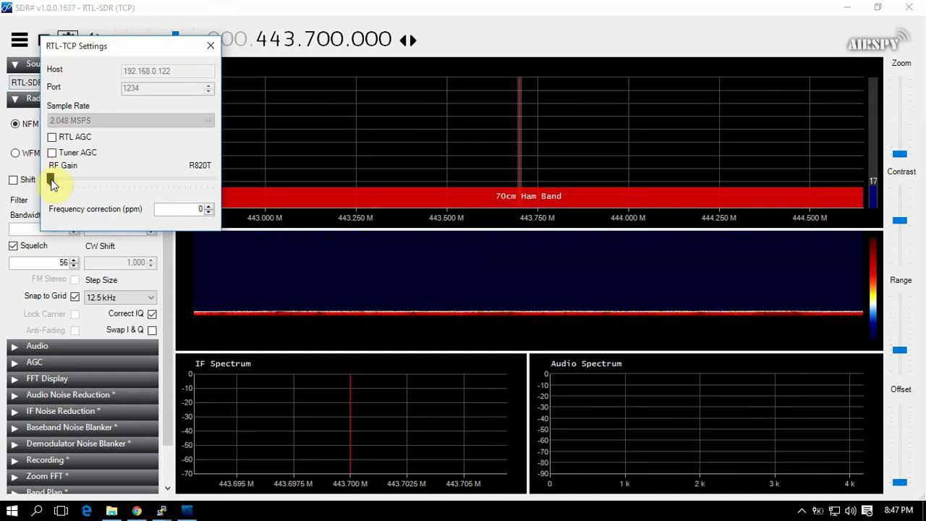
{"action": "left_click_drag", "start_coordinate": [49, 180], "coordinate": [90, 183]}
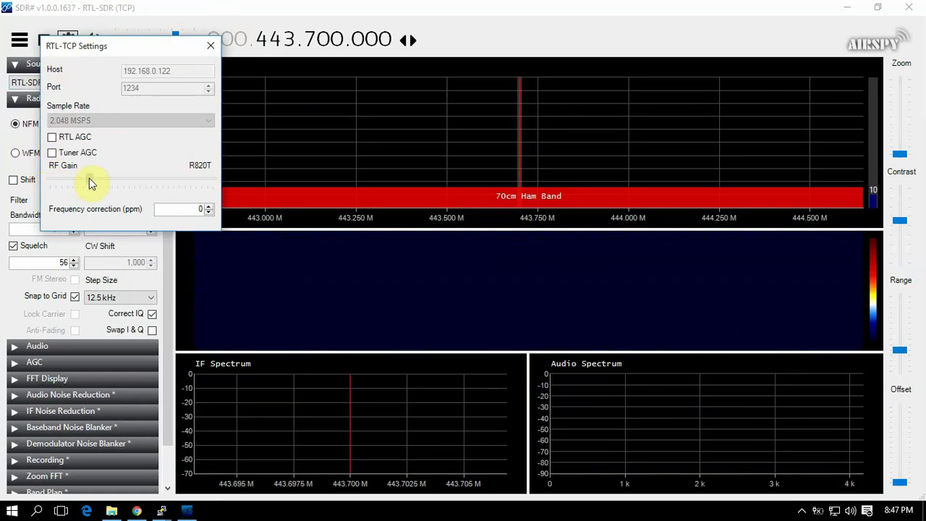
{"action": "left_click", "coordinate": [168, 12]}
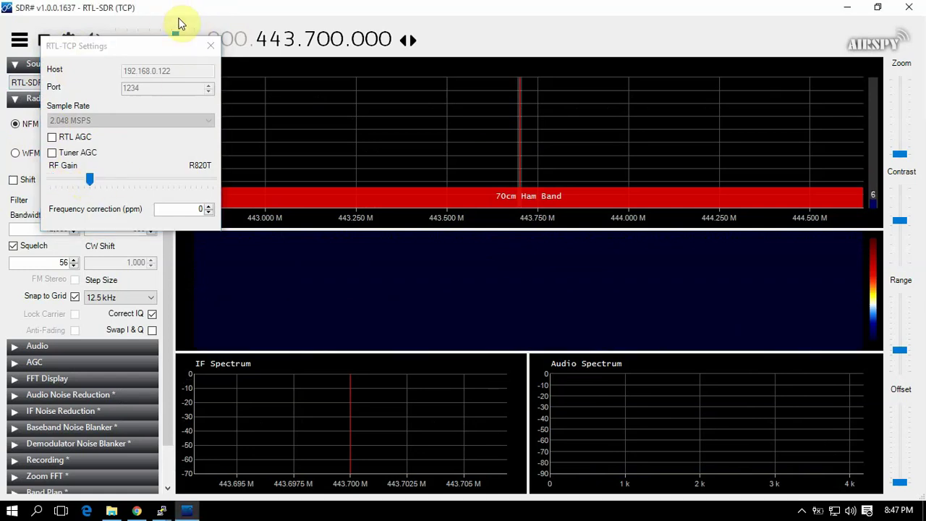
{"action": "left_click", "coordinate": [209, 46]}
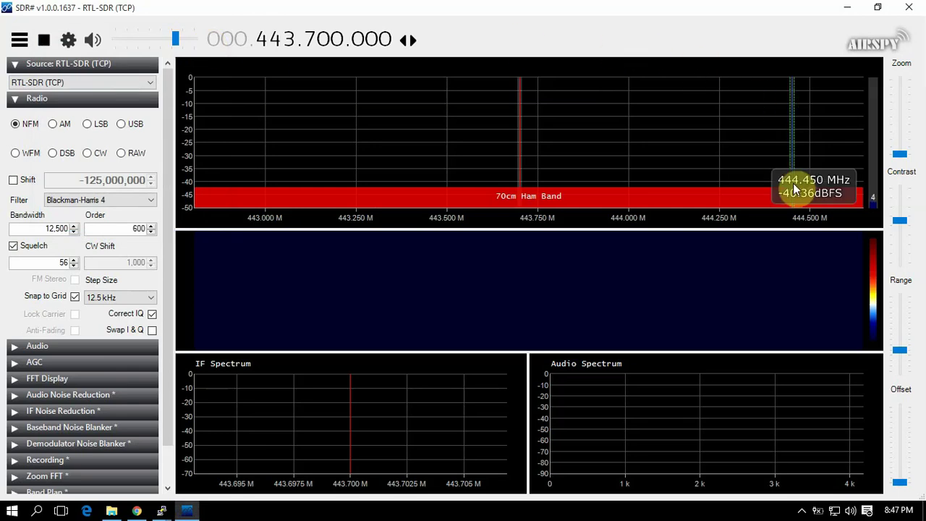
Zoom the spectrum in around 443.700 MHz and set the squelch to 48
{"action": "left_click_drag", "start_coordinate": [901, 158], "coordinate": [902, 152]}
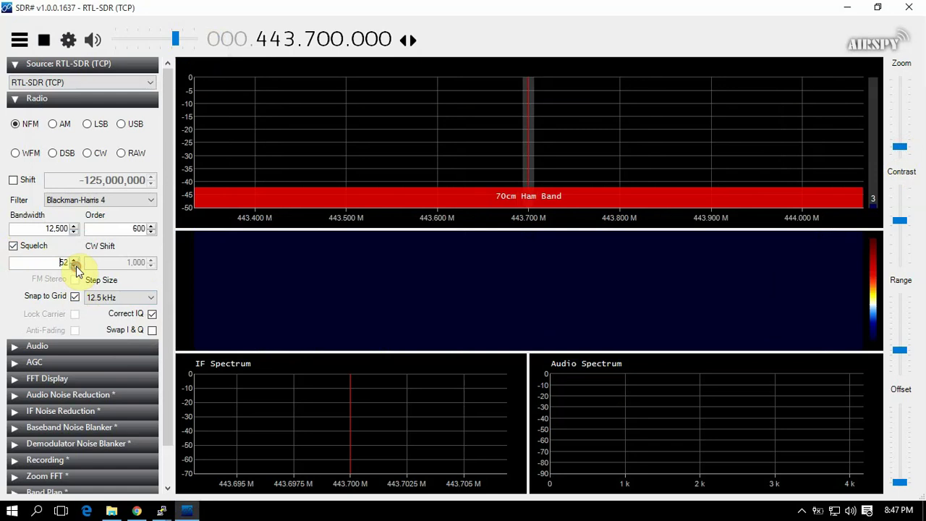
{"action": "left_click", "coordinate": [74, 267]}
{"action": "double_click", "coordinate": [73, 268]}
{"action": "left_click", "coordinate": [74, 262]}
Select AM, zero the frequency, and scroll the digits up to 128.575.000
{"action": "left_click", "coordinate": [52, 127]}
{"action": "right_click", "coordinate": [263, 46]}
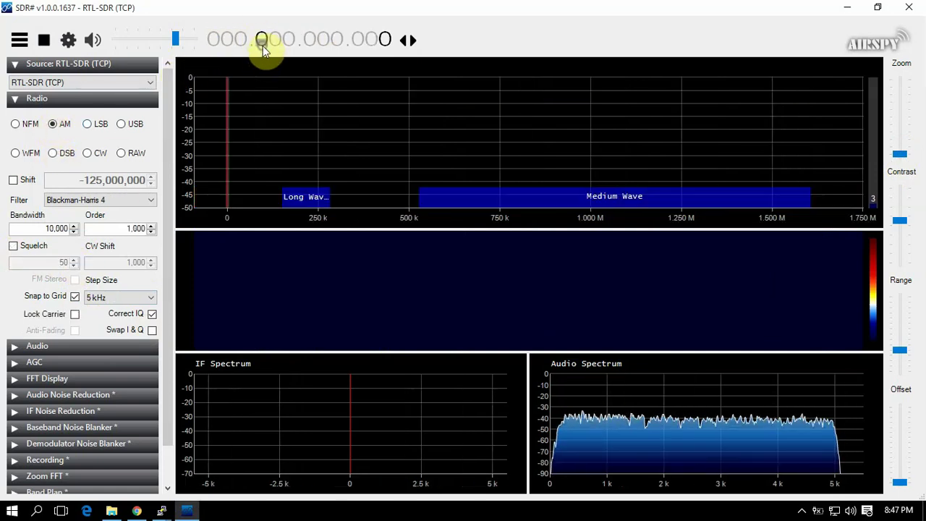
{"action": "left_click", "coordinate": [264, 44]}
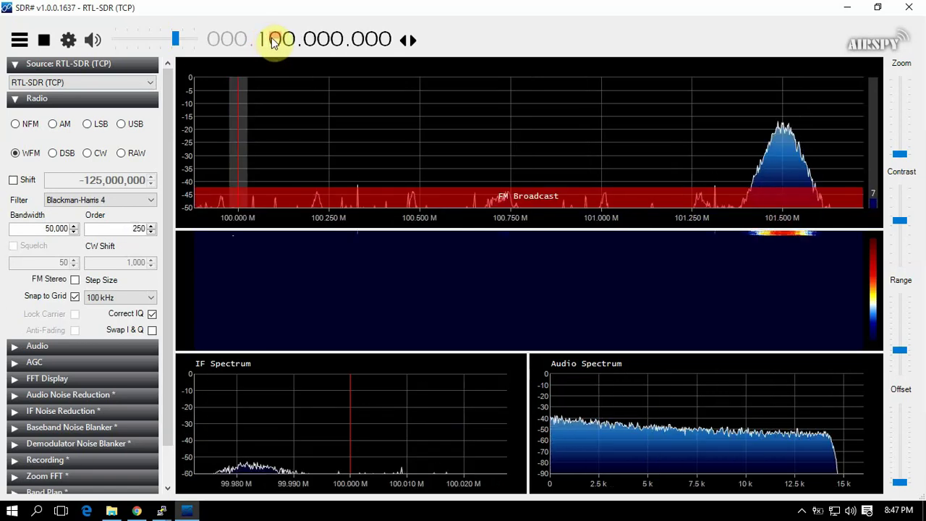
{"action": "scroll", "coordinate": [277, 40], "scroll_direction": "up", "scroll_amount": 2}
{"action": "scroll", "coordinate": [288, 38], "scroll_direction": "up", "scroll_amount": 4}
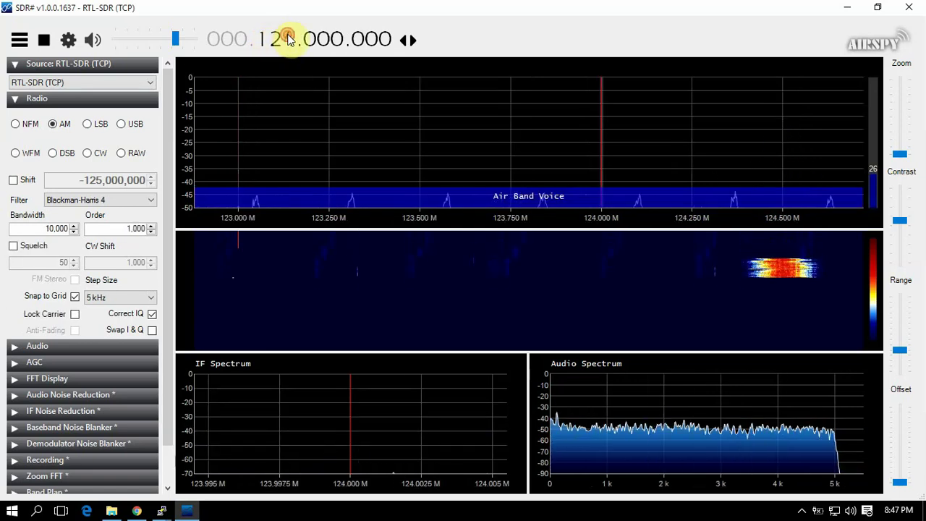
{"action": "scroll", "coordinate": [289, 38], "scroll_direction": "up", "scroll_amount": 4}
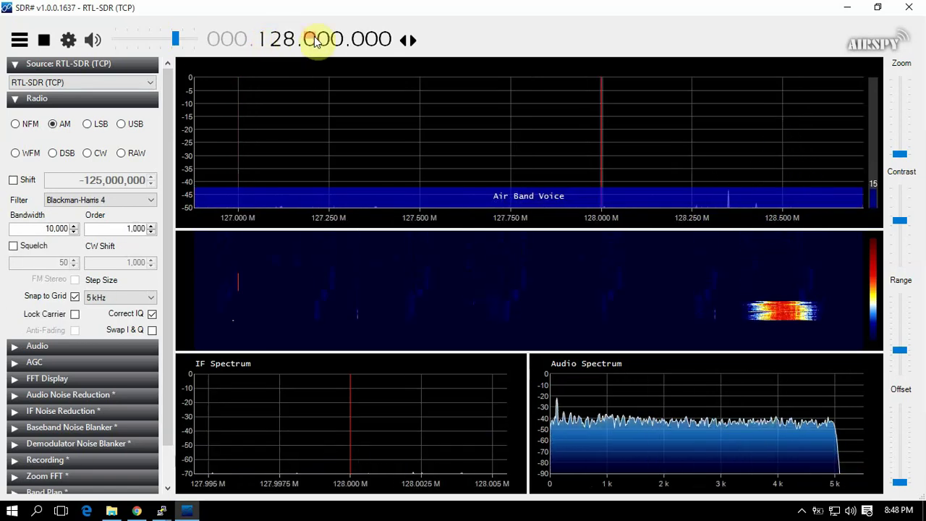
{"action": "scroll", "coordinate": [316, 42], "scroll_direction": "up", "scroll_amount": 6}
{"action": "scroll", "coordinate": [322, 47], "scroll_direction": "down", "scroll_amount": 1}
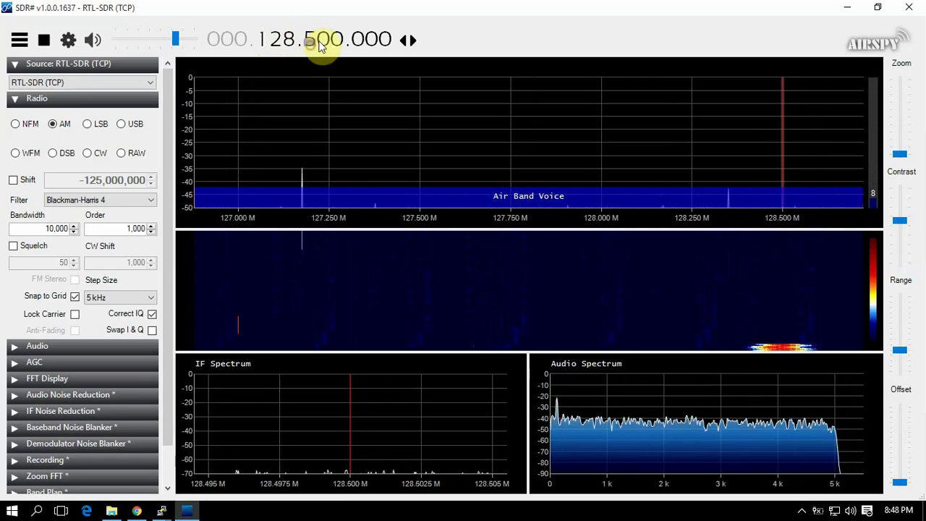
{"action": "scroll", "coordinate": [324, 43], "scroll_direction": "up", "scroll_amount": 7}
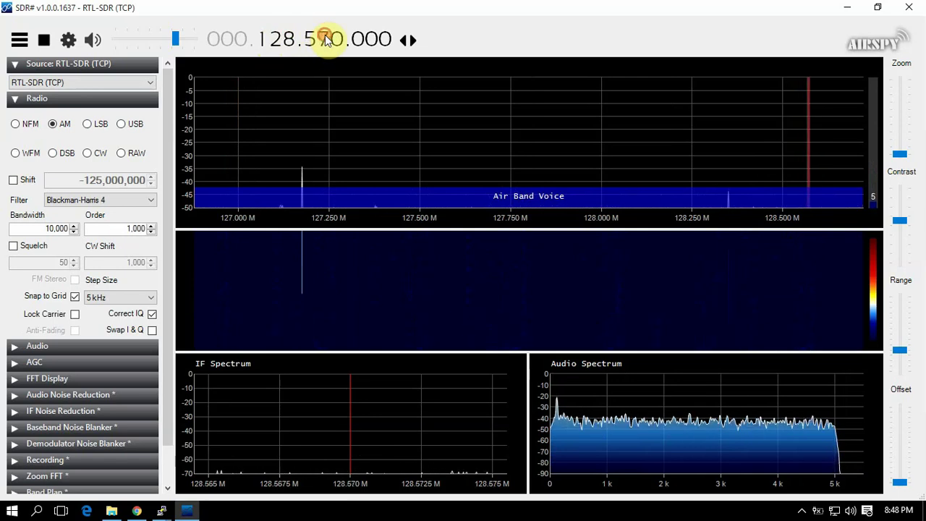
{"action": "scroll", "coordinate": [334, 40], "scroll_direction": "up", "scroll_amount": 1}
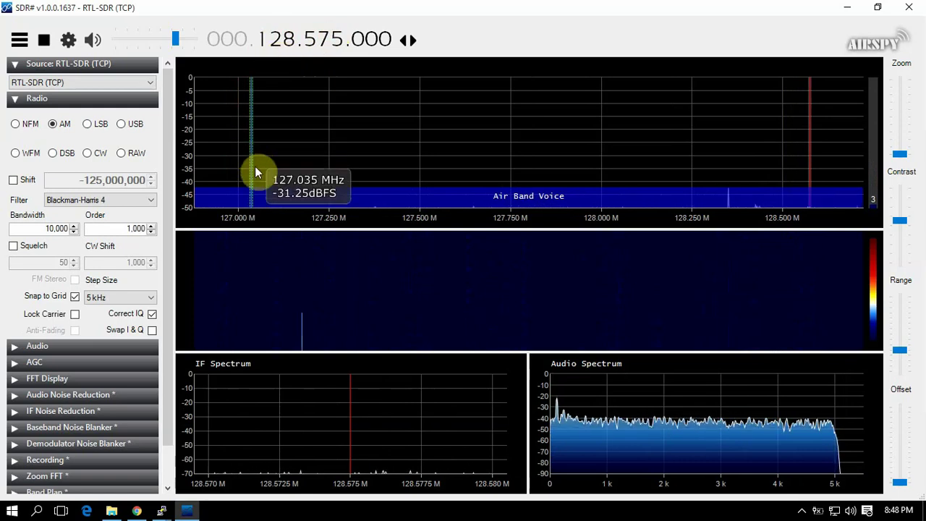
Click signals near 128.35 MHz, shift the spectrum, and drop to 128.000 MHz
{"action": "left_click", "coordinate": [728, 197]}
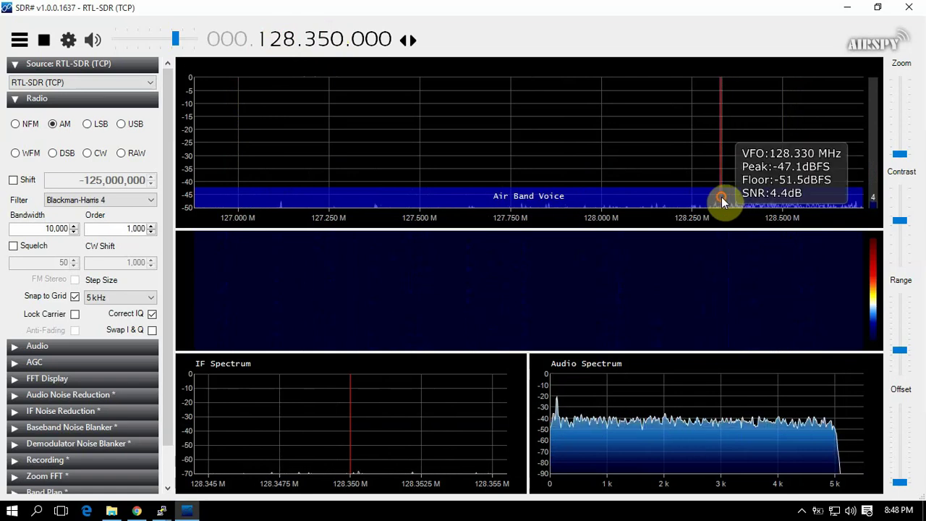
{"action": "left_click", "coordinate": [722, 197]}
{"action": "left_click_drag", "start_coordinate": [714, 216], "coordinate": [483, 235]}
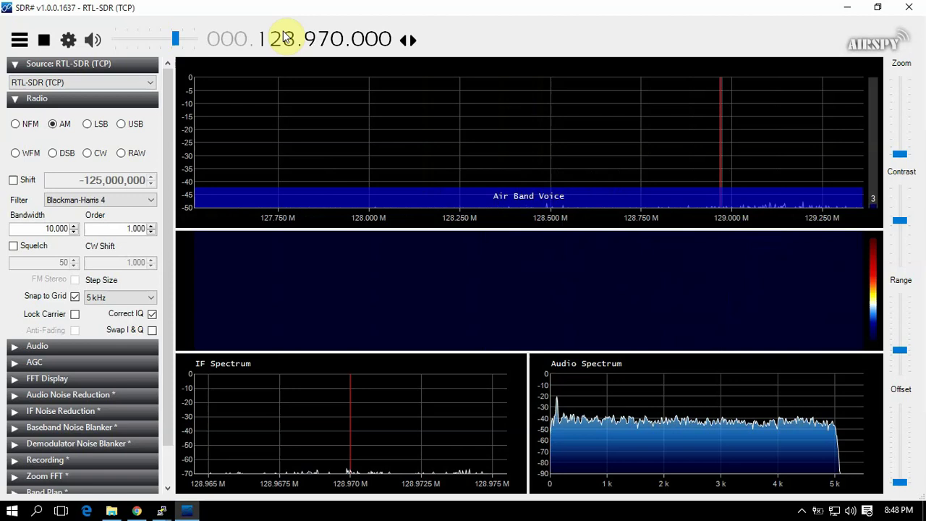
{"action": "left_click", "coordinate": [310, 45]}
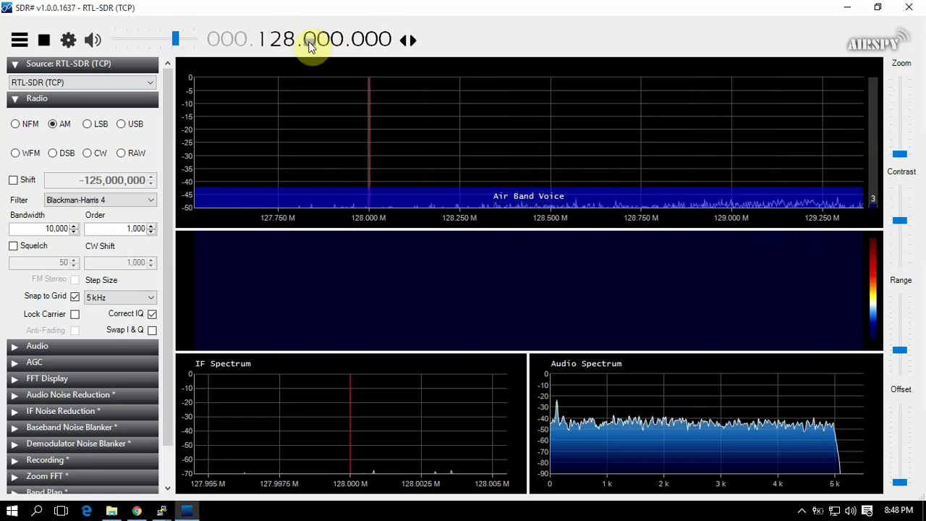
Step the frequency digits up to 128.575 MHz
{"action": "left_click", "coordinate": [310, 38]}
{"action": "left_click", "coordinate": [309, 37]}
{"action": "left_click", "coordinate": [309, 38]}
{"action": "left_click", "coordinate": [309, 38]}
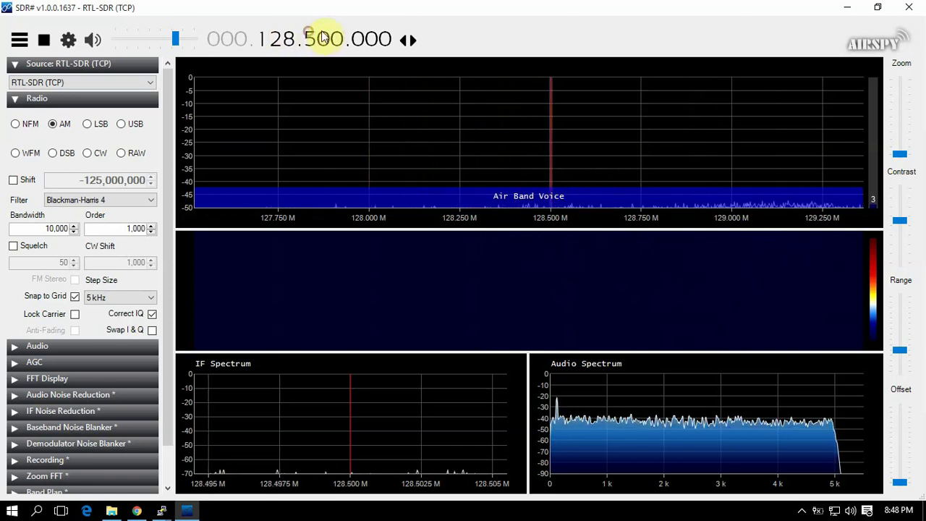
{"action": "left_click", "coordinate": [323, 38]}
{"action": "left_click", "coordinate": [323, 38]}
{"action": "left_click", "coordinate": [323, 37]}
{"action": "left_click", "coordinate": [324, 38]}
{"action": "left_click", "coordinate": [324, 38]}
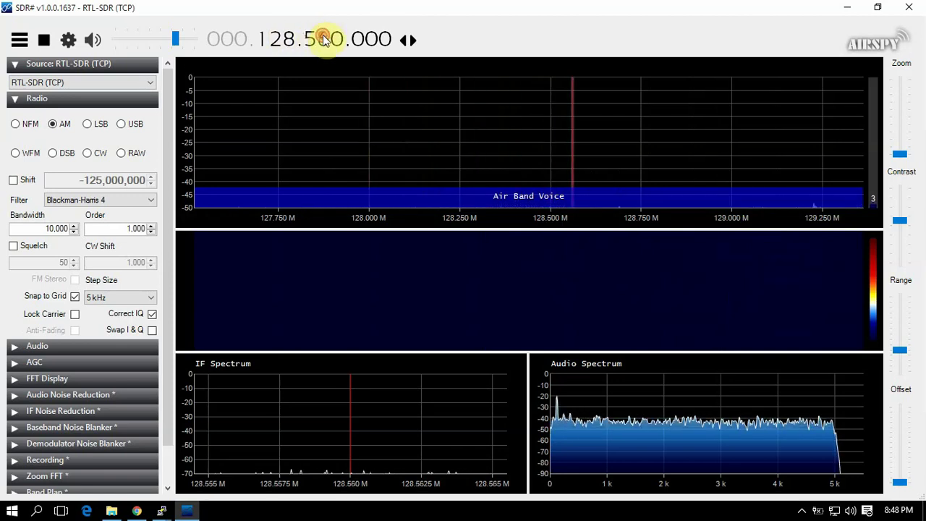
{"action": "left_click", "coordinate": [323, 38]}
{"action": "left_click", "coordinate": [323, 38]}
{"action": "left_click", "coordinate": [339, 37]}
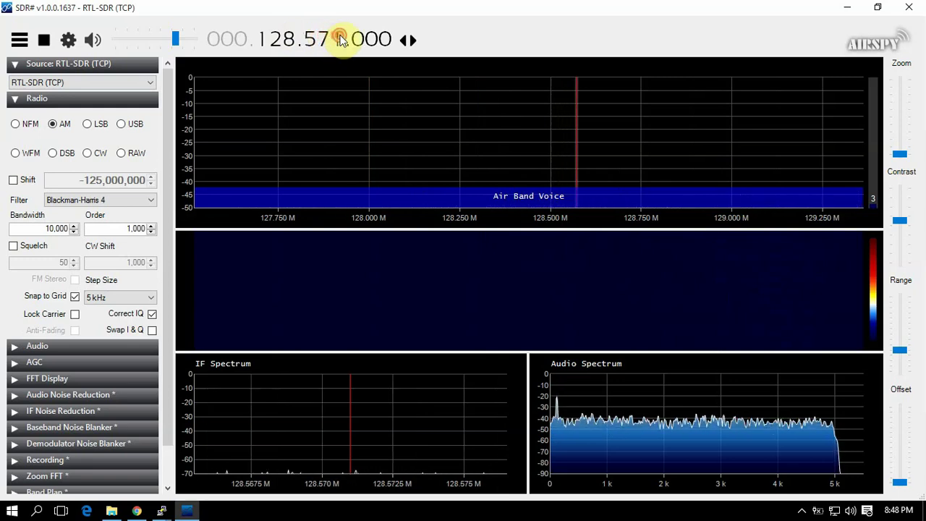
{"action": "left_click", "coordinate": [338, 38]}
{"action": "left_click", "coordinate": [338, 37]}
{"action": "left_click", "coordinate": [338, 37]}
{"action": "left_click", "coordinate": [339, 37]}
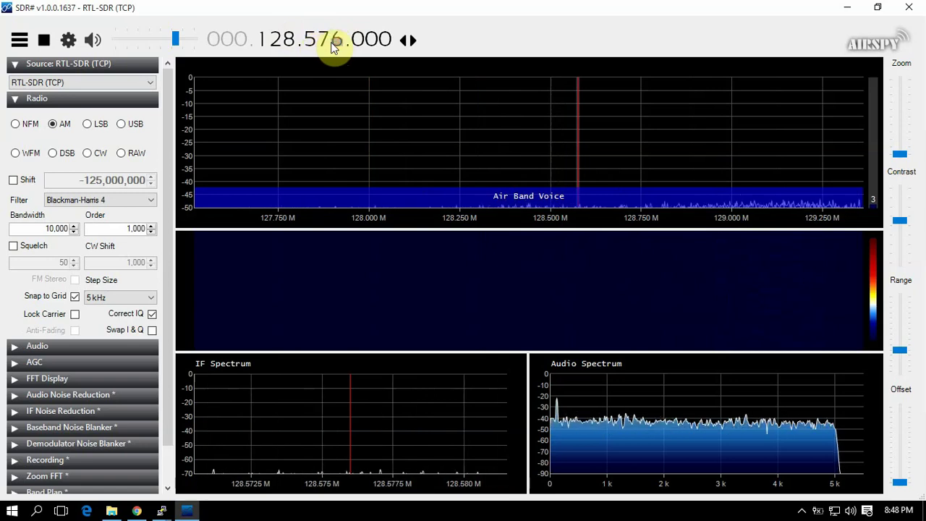
Fine-tune the frequency around 128.575 MHz and lower the gain slightly
{"action": "left_click", "coordinate": [335, 46]}
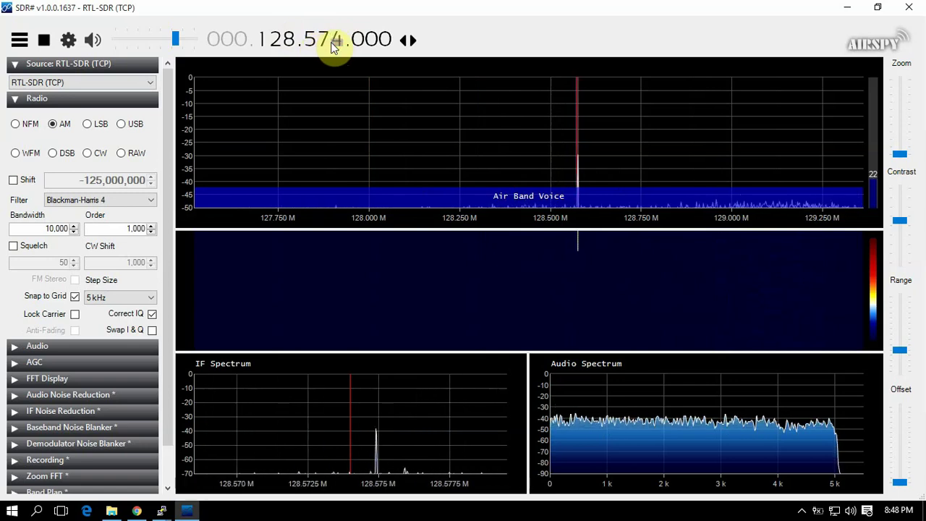
{"action": "scroll", "coordinate": [335, 46], "scroll_direction": "up", "scroll_amount": 1}
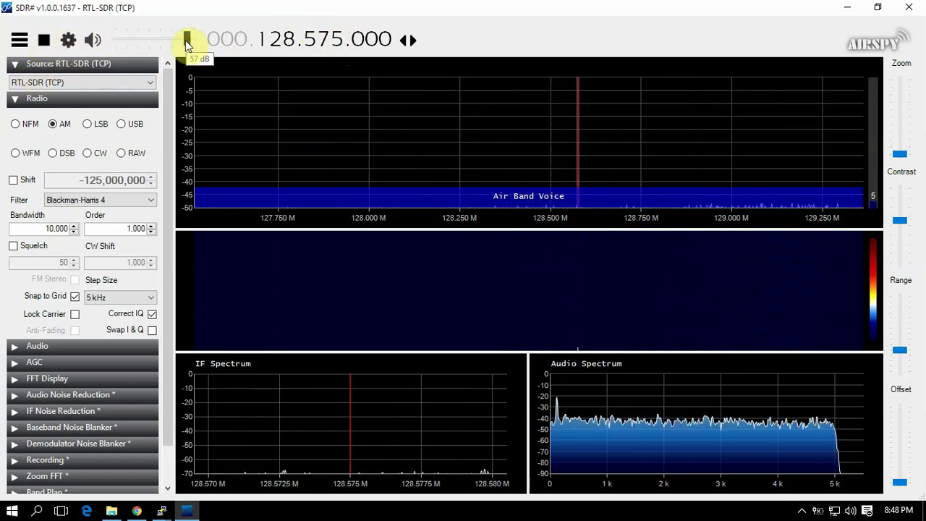
{"action": "left_click_drag", "start_coordinate": [187, 45], "coordinate": [184, 43]}
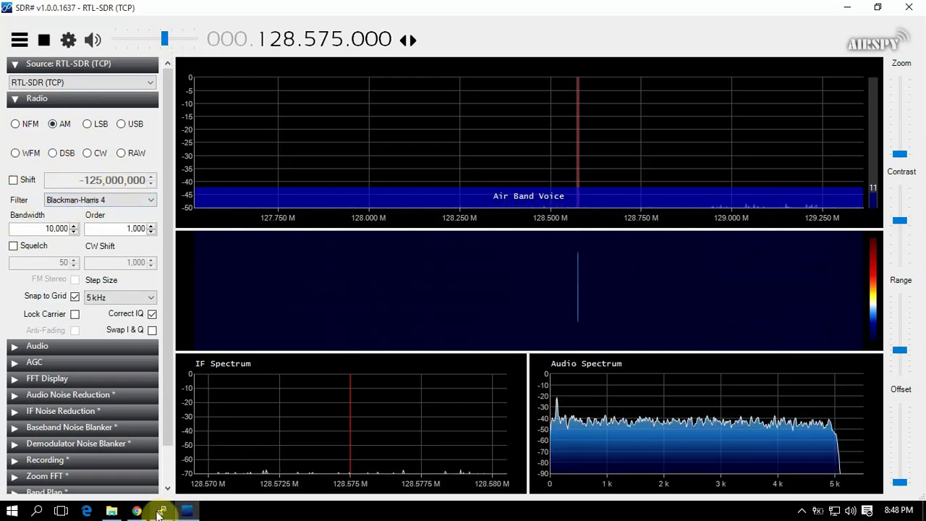
Restore the full-screen Pi terminal to a window and bring SDR# back to front
{"action": "mouse_move", "coordinate": [161, 511]}
{"action": "left_click", "coordinate": [239, 475]}
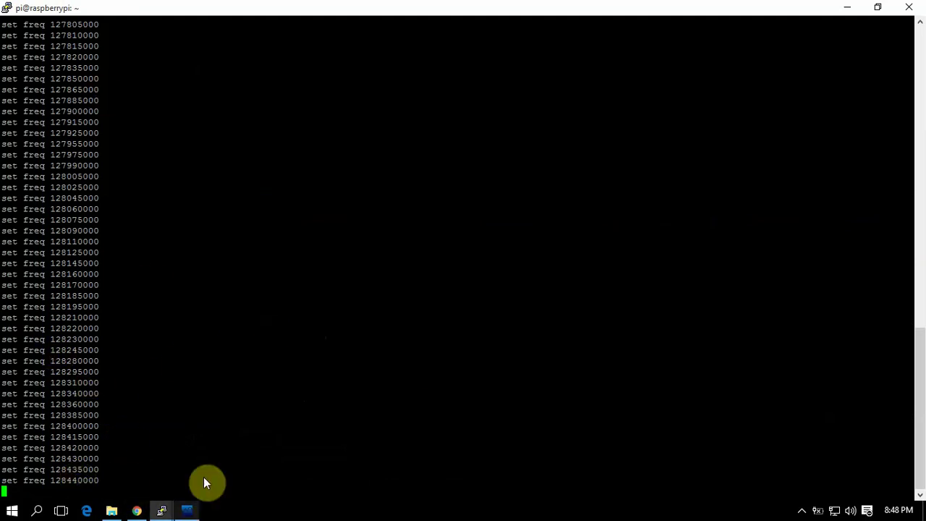
{"action": "left_click", "coordinate": [876, 7]}
{"action": "left_click", "coordinate": [469, 36]}
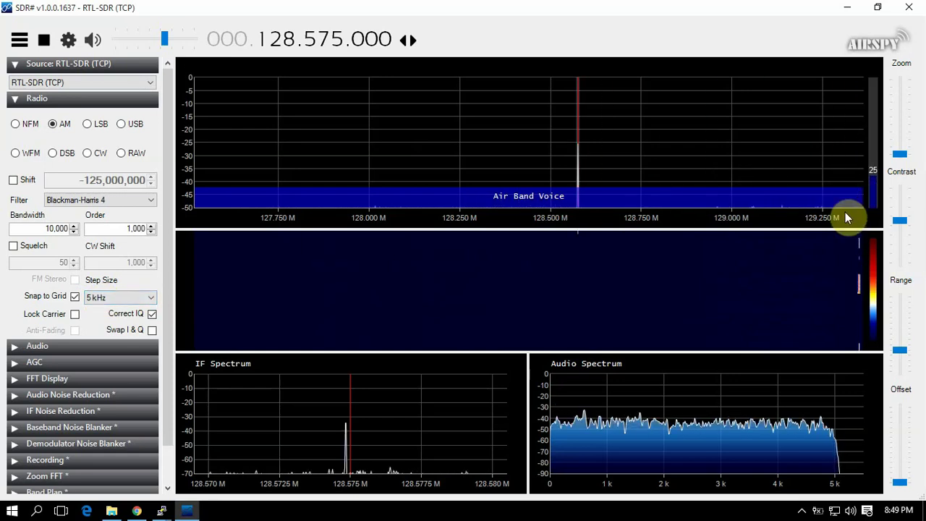
Retune to 129.575 MHz and stop streaming from the rtl_tcp source
{"action": "left_click_drag", "start_coordinate": [842, 215], "coordinate": [553, 228]}
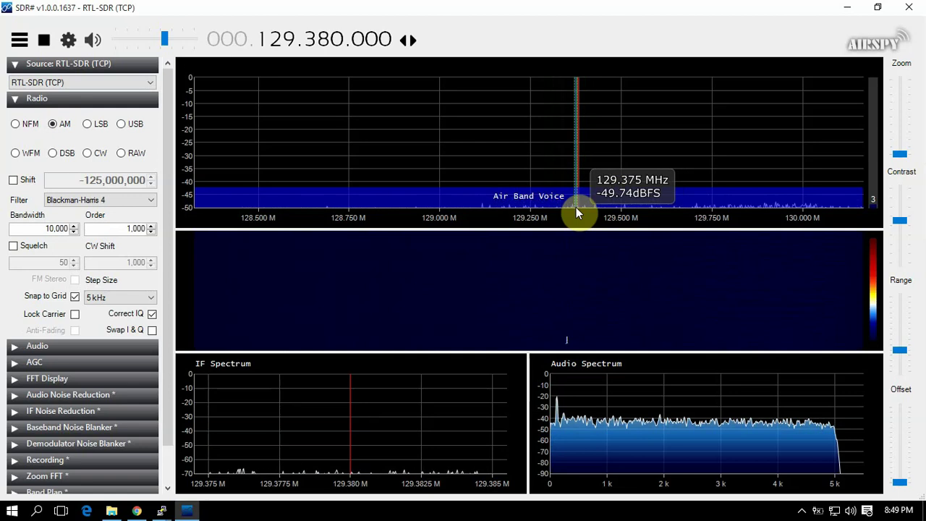
{"action": "scroll", "coordinate": [307, 40], "scroll_direction": "up", "scroll_amount": 1}
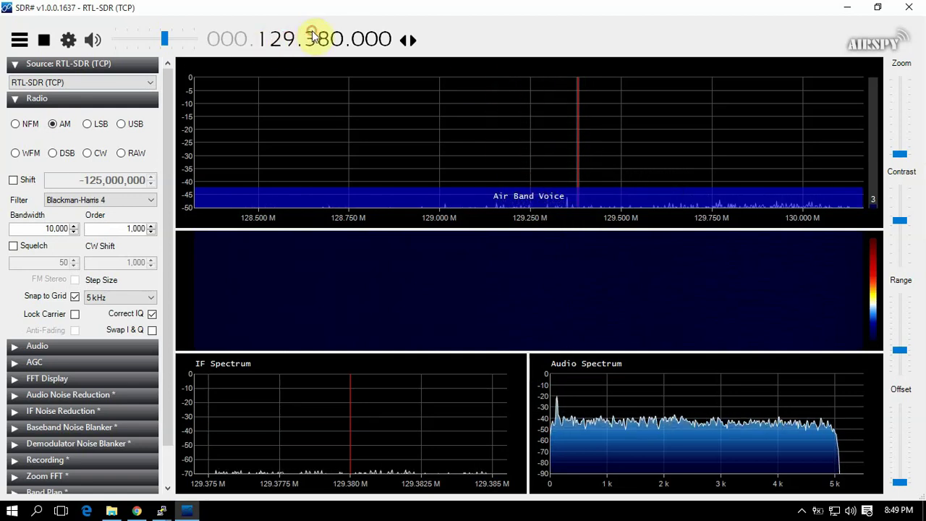
{"action": "scroll", "coordinate": [310, 40], "scroll_direction": "up", "scroll_amount": 1}
{"action": "scroll", "coordinate": [325, 41], "scroll_direction": "down", "scroll_amount": 1}
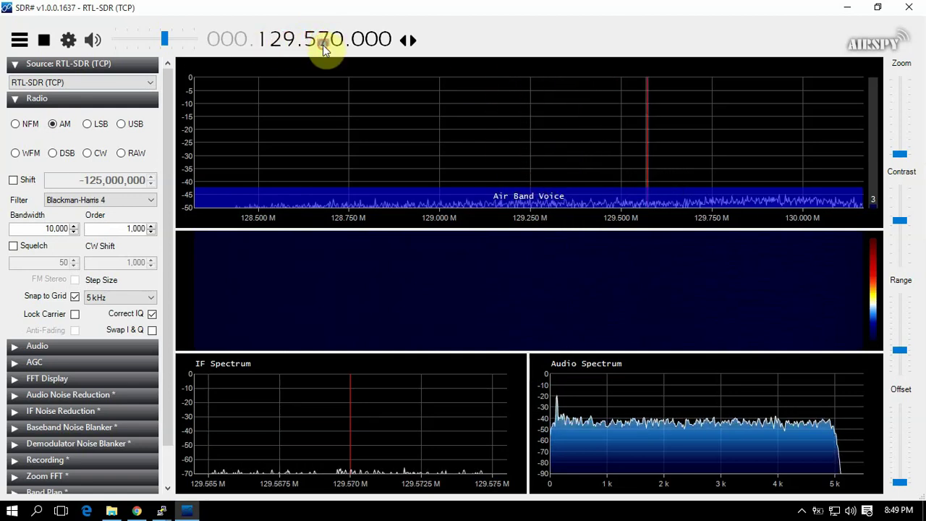
{"action": "scroll", "coordinate": [338, 40], "scroll_direction": "up", "scroll_amount": 3}
{"action": "scroll", "coordinate": [338, 40], "scroll_direction": "up", "scroll_amount": 2}
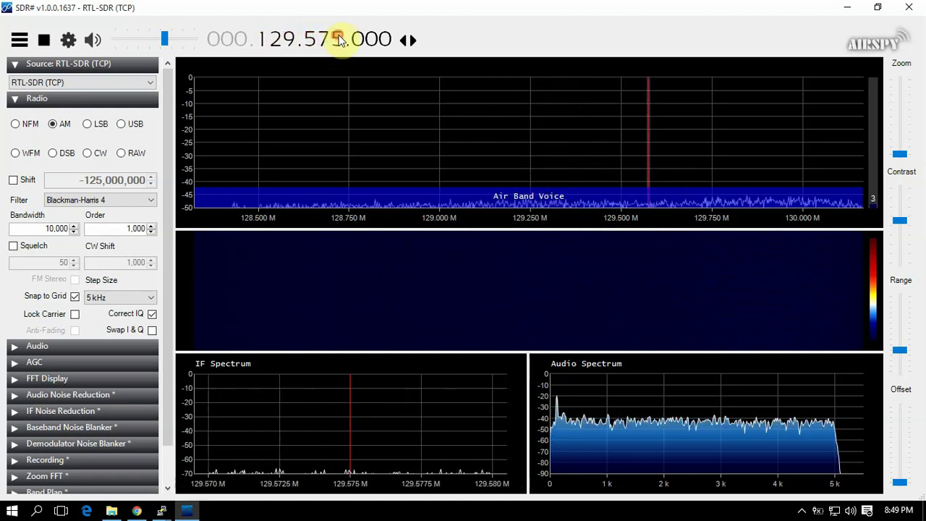
{"action": "left_click", "coordinate": [43, 45]}
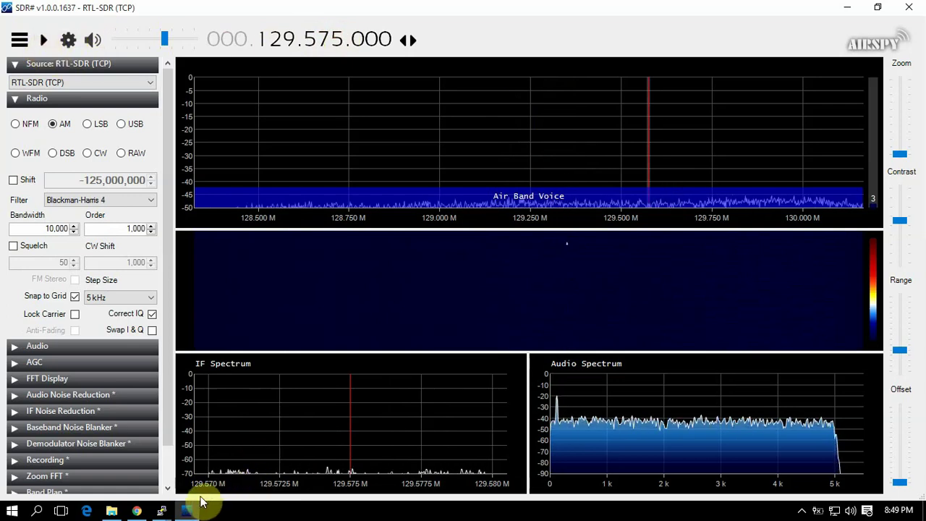
Stop the rtl_tcp server with Ctrl+C in the Pi terminal
{"action": "mouse_move", "coordinate": [200, 498]}
{"action": "left_click", "coordinate": [284, 481]}
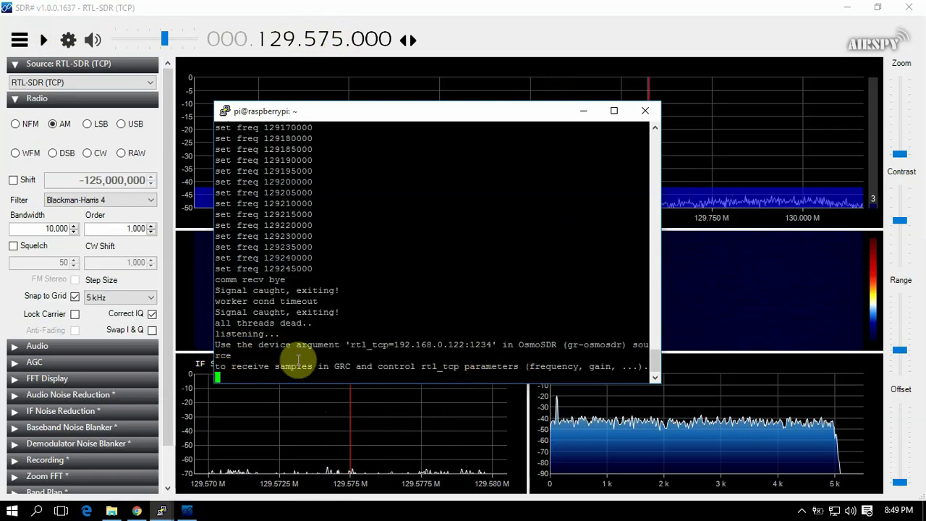
{"action": "key", "text": "ctrl+c"}
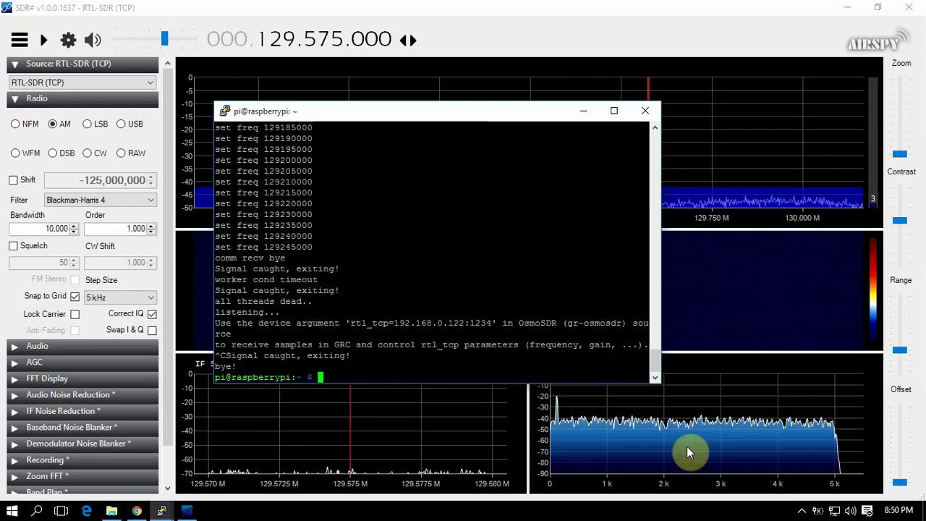
{"action": "left_click", "coordinate": [802, 511]}
{"action": "right_click", "coordinate": [790, 490]}
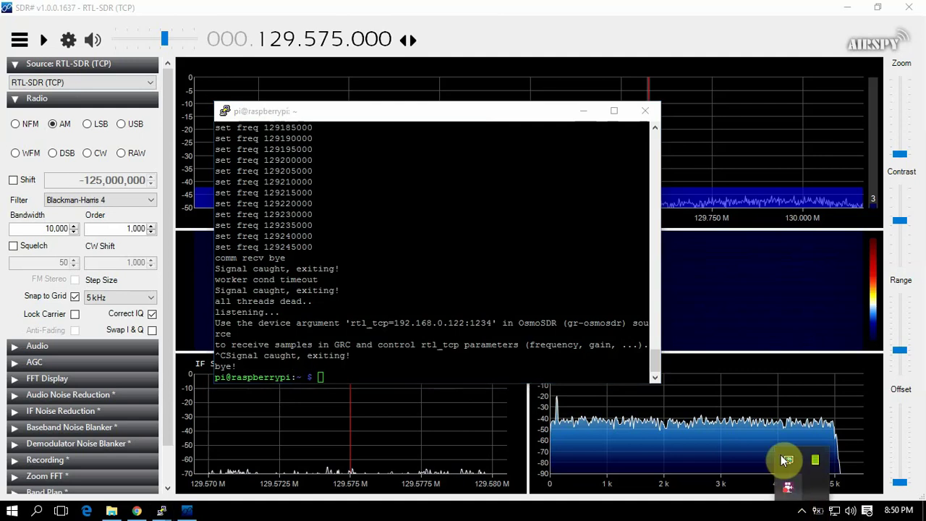